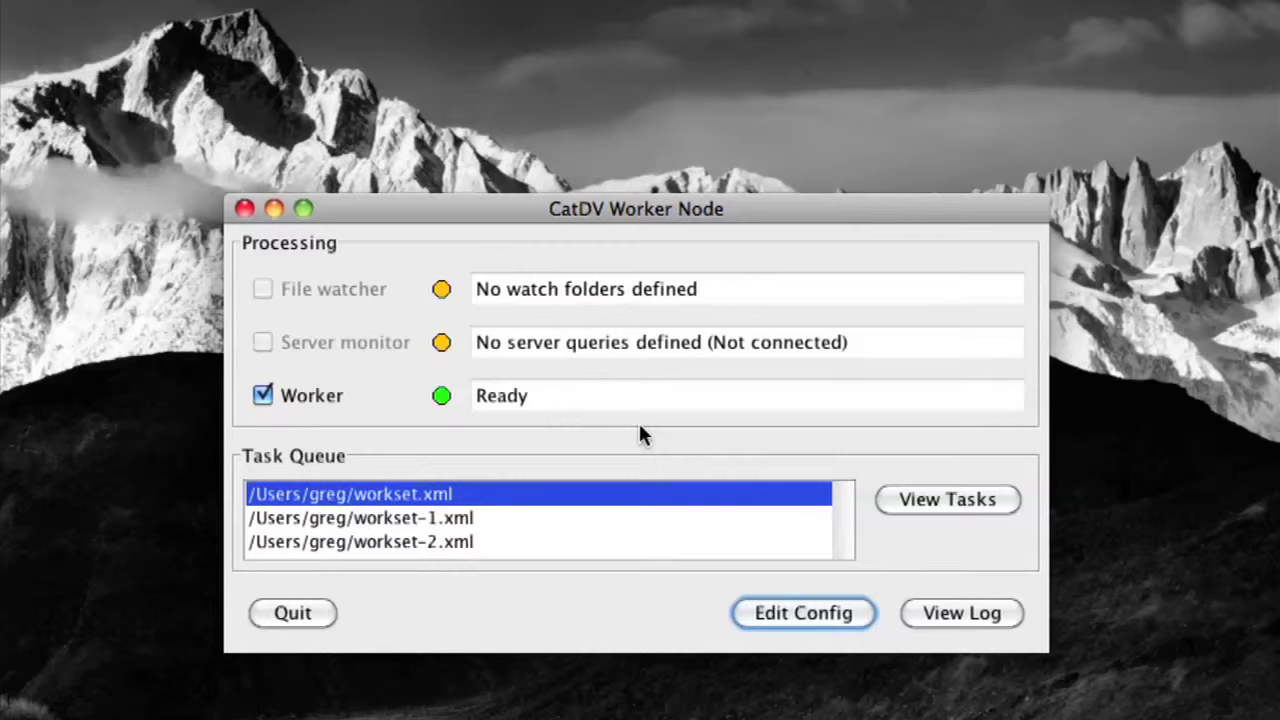
# Open Edit Configuration on the empty Watch Actions list and add a new watch action
pyautogui.click(784, 622)
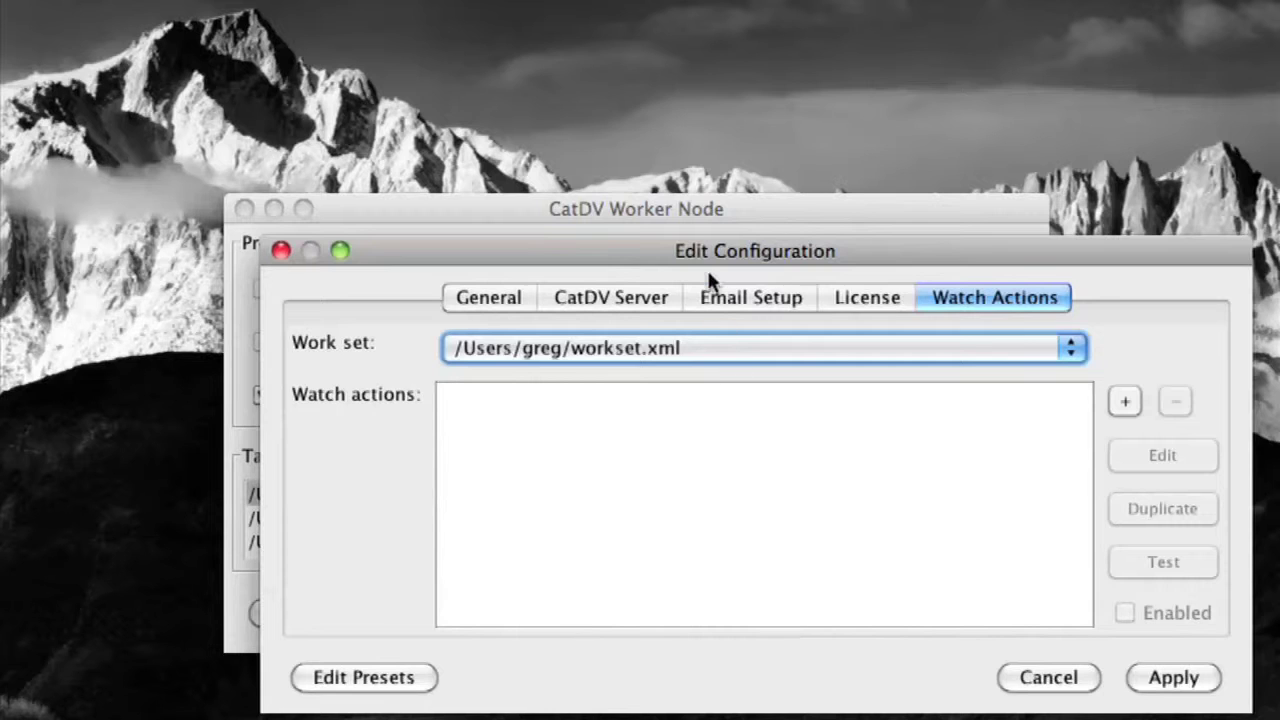
pyautogui.moveTo(702, 255); pyautogui.dragTo(635, 189)
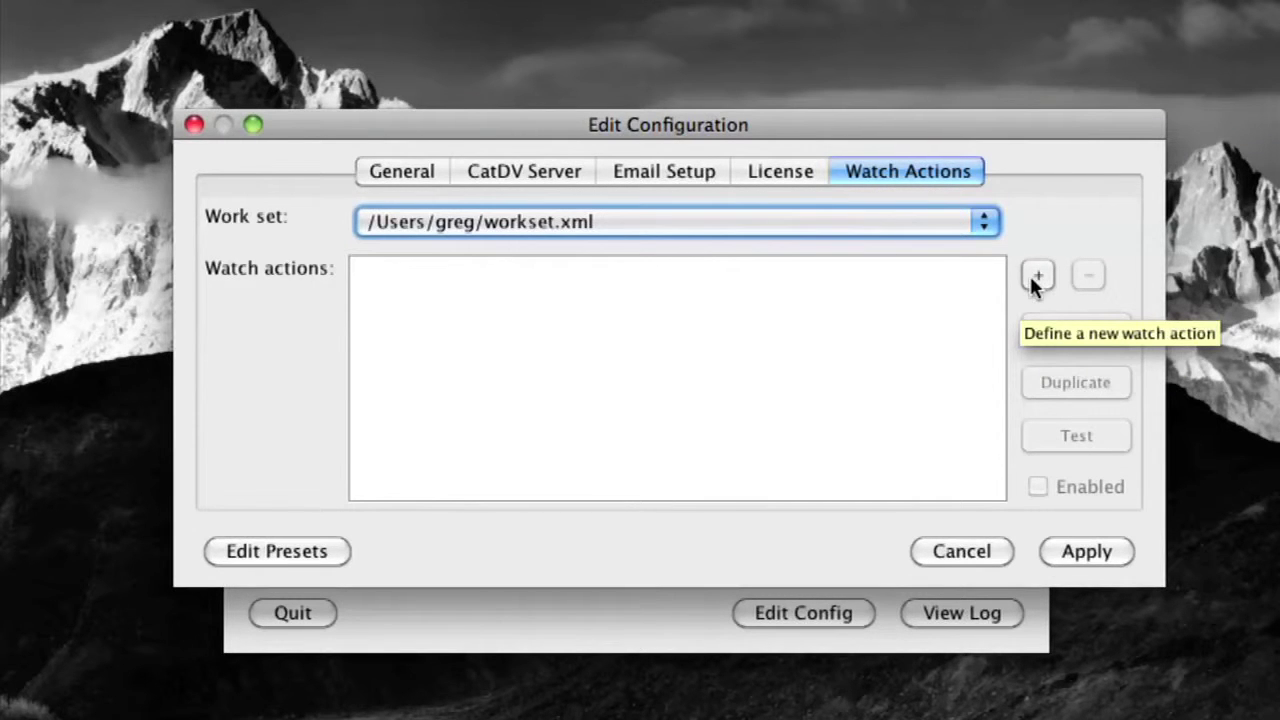
pyautogui.click(1032, 279)
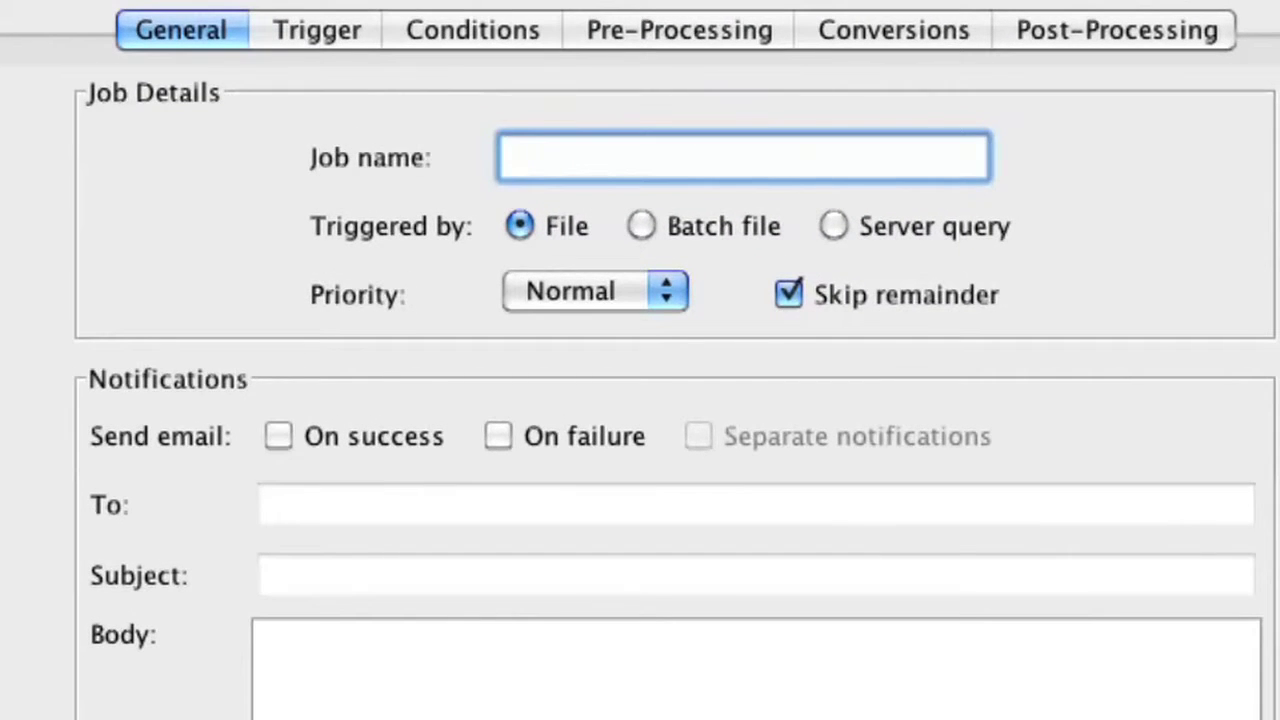
# Enter 'Test 1' as the new watch action's job name
pyautogui.write('Test 1')
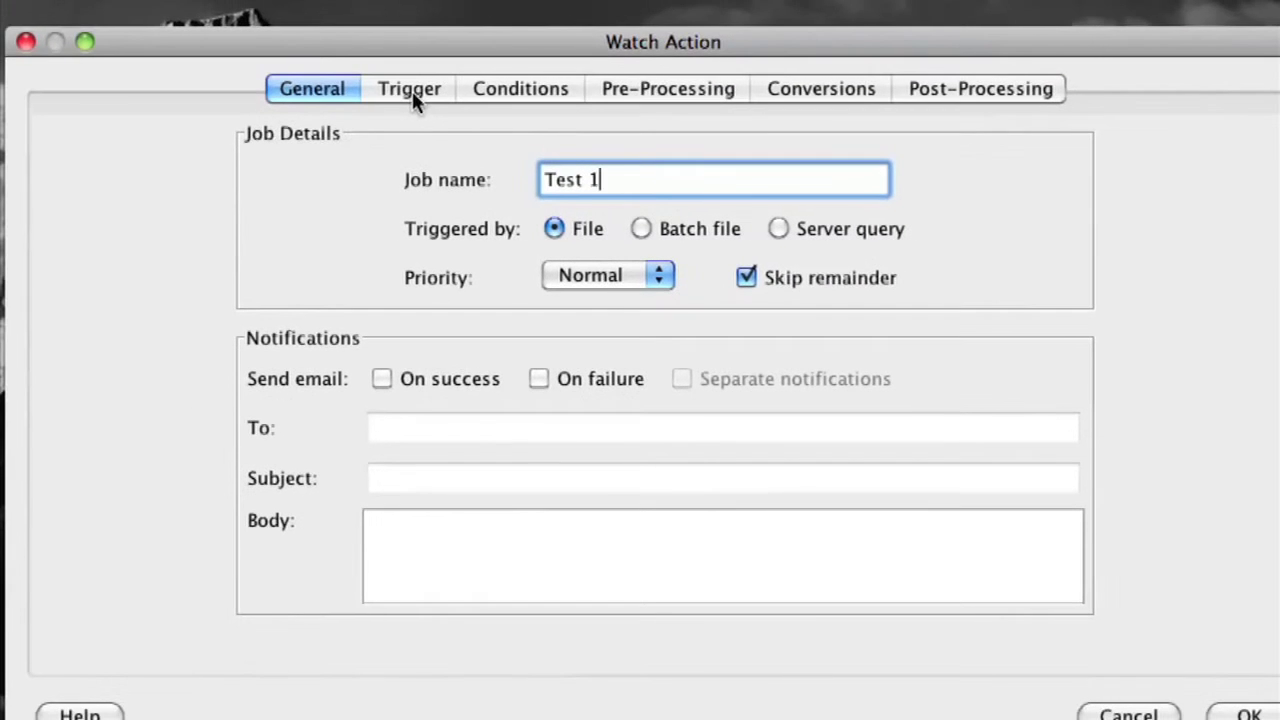
# Set the trigger's watch folder to File Watcher on the Desktop
pyautogui.click(412, 91)
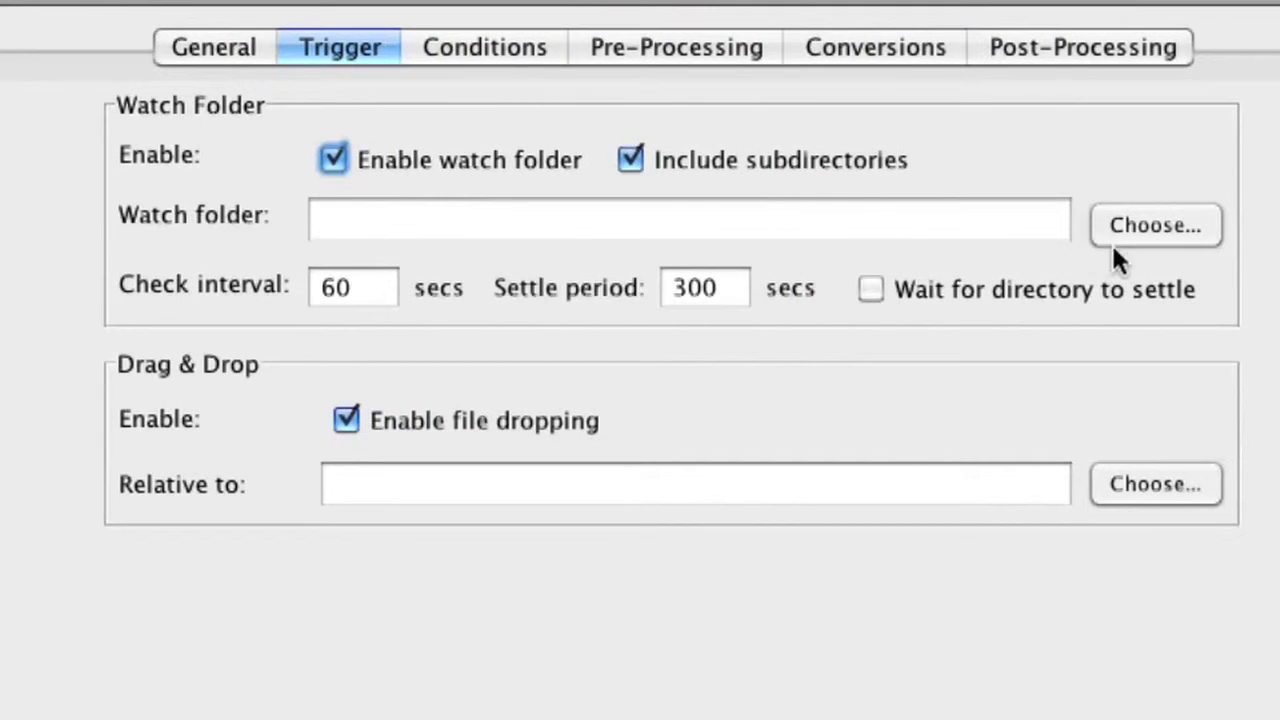
pyautogui.click(1123, 240)
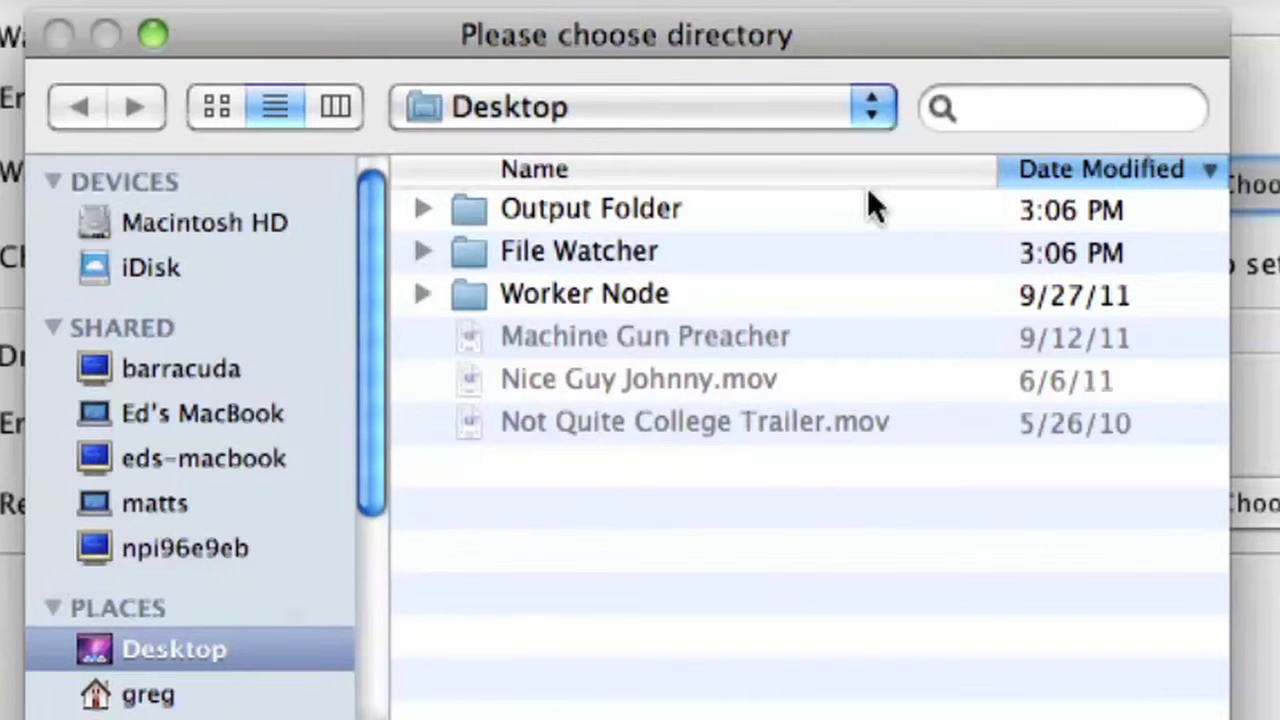
pyautogui.click(477, 250)
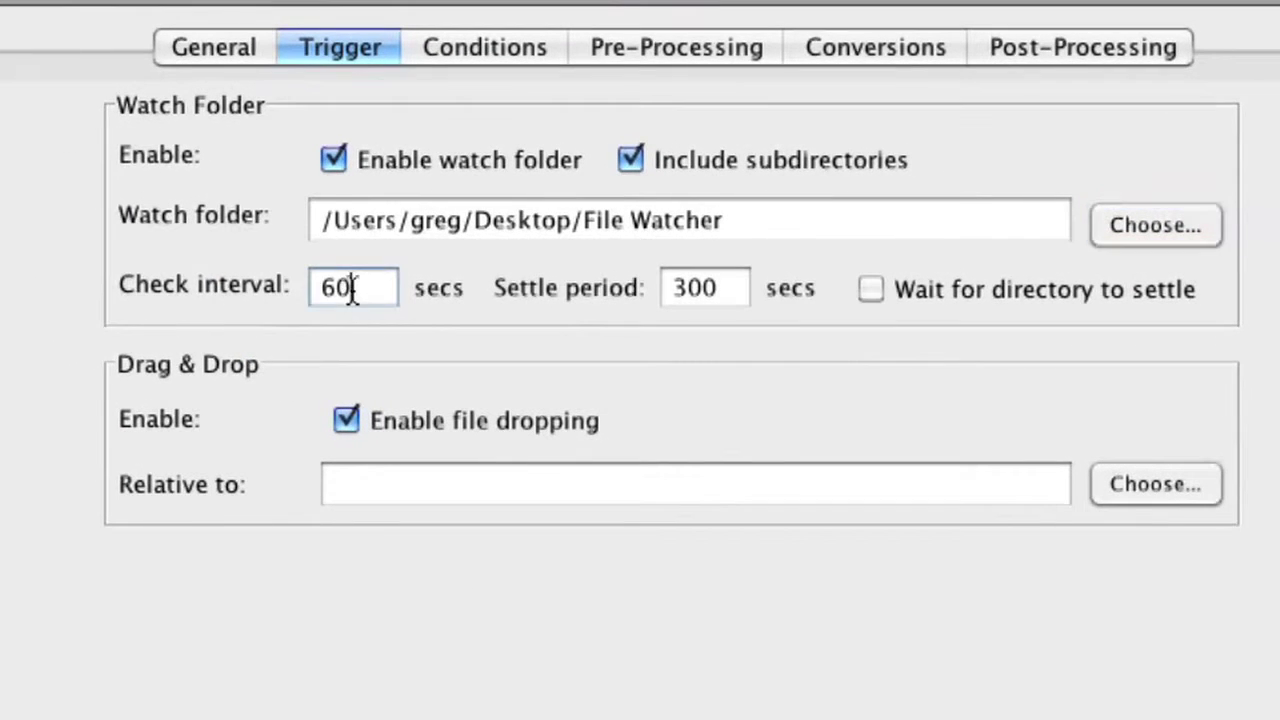
# Set the check interval to 10 seconds and the settle period to 20 seconds
pyautogui.moveTo(350, 290); pyautogui.dragTo(231, 278)
pyautogui.write('10')
pyautogui.moveTo(730, 290); pyautogui.dragTo(665, 288)
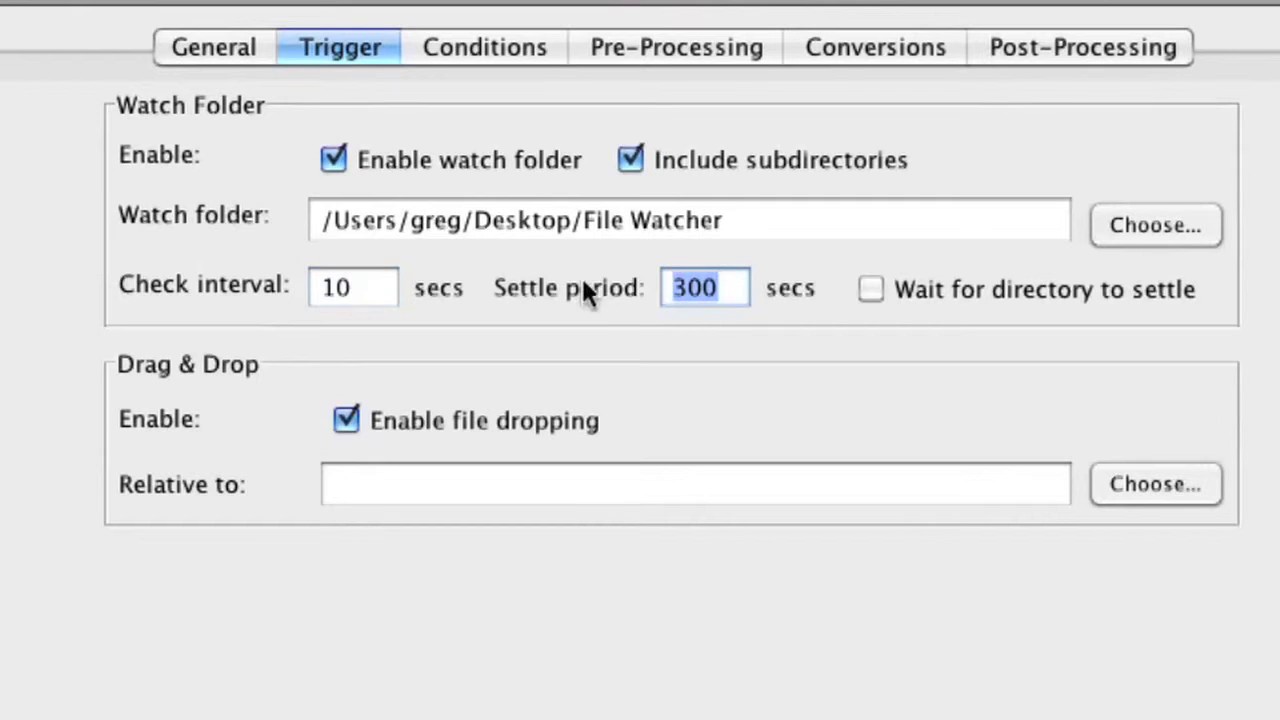
pyautogui.write('20')
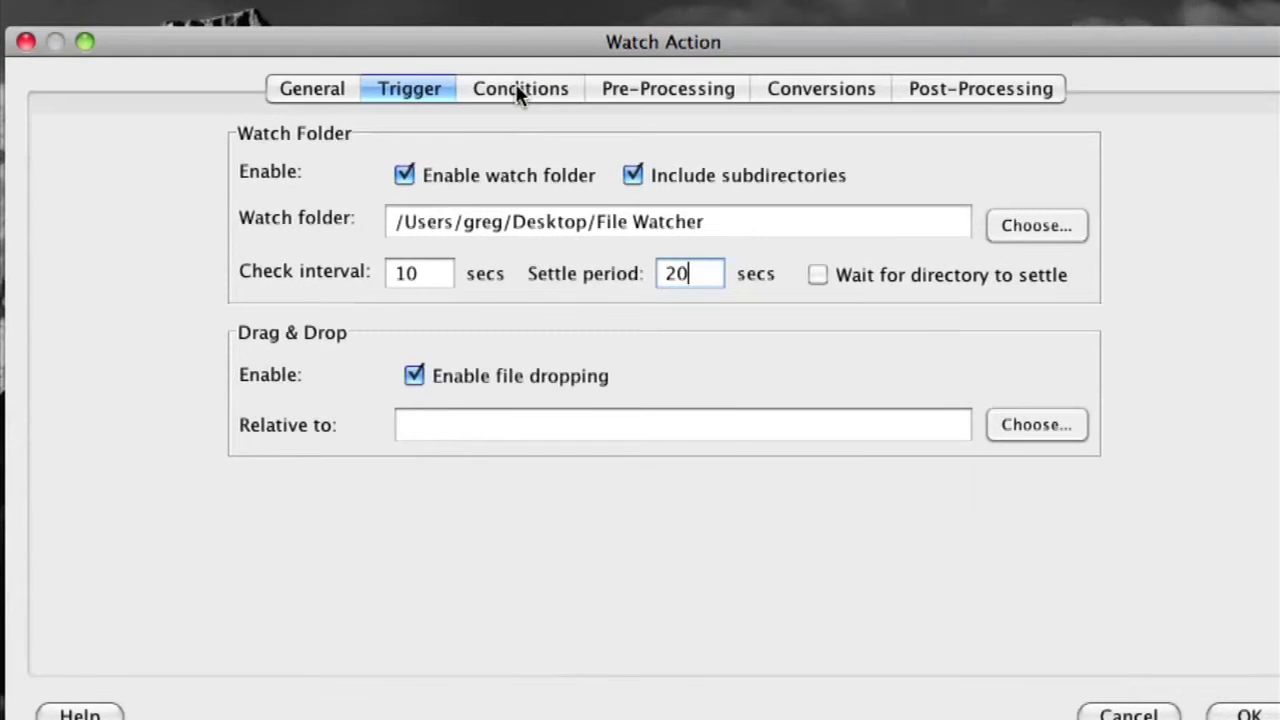
pyautogui.click(517, 93)
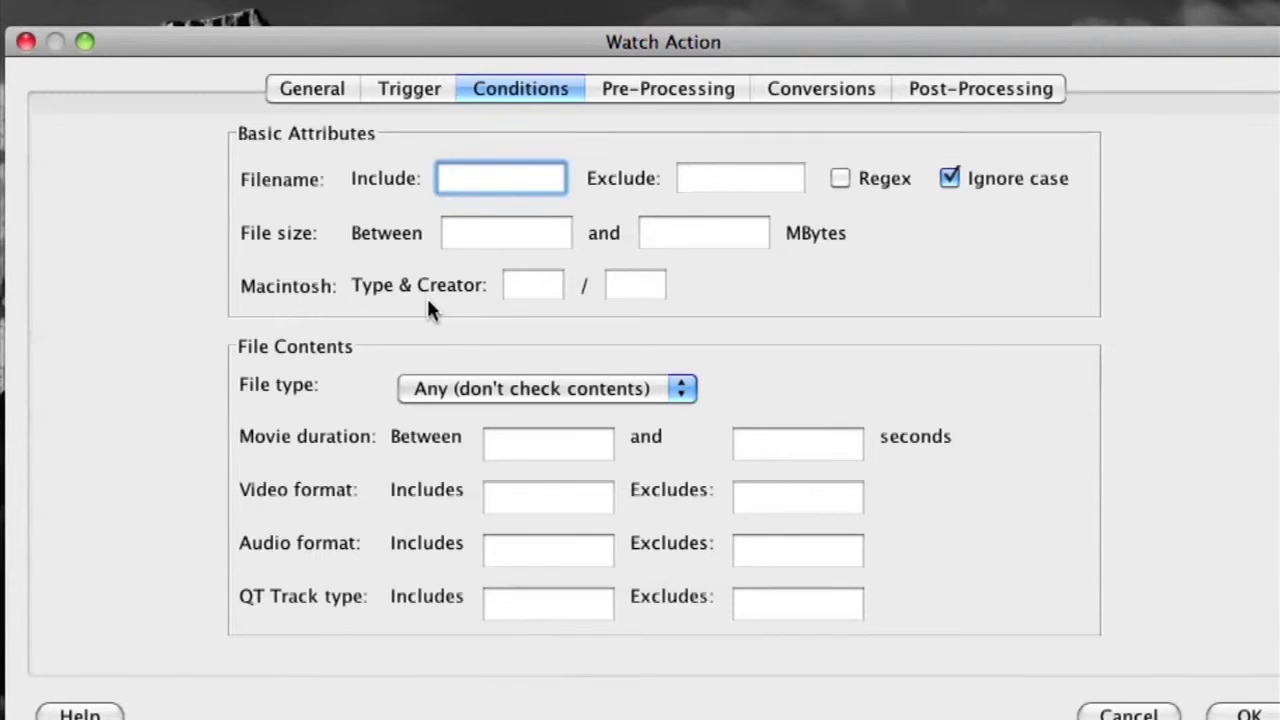
# Leave the Basic Attributes and File Contents conditions empty, so any file qualifies
pyautogui.click(678, 90)
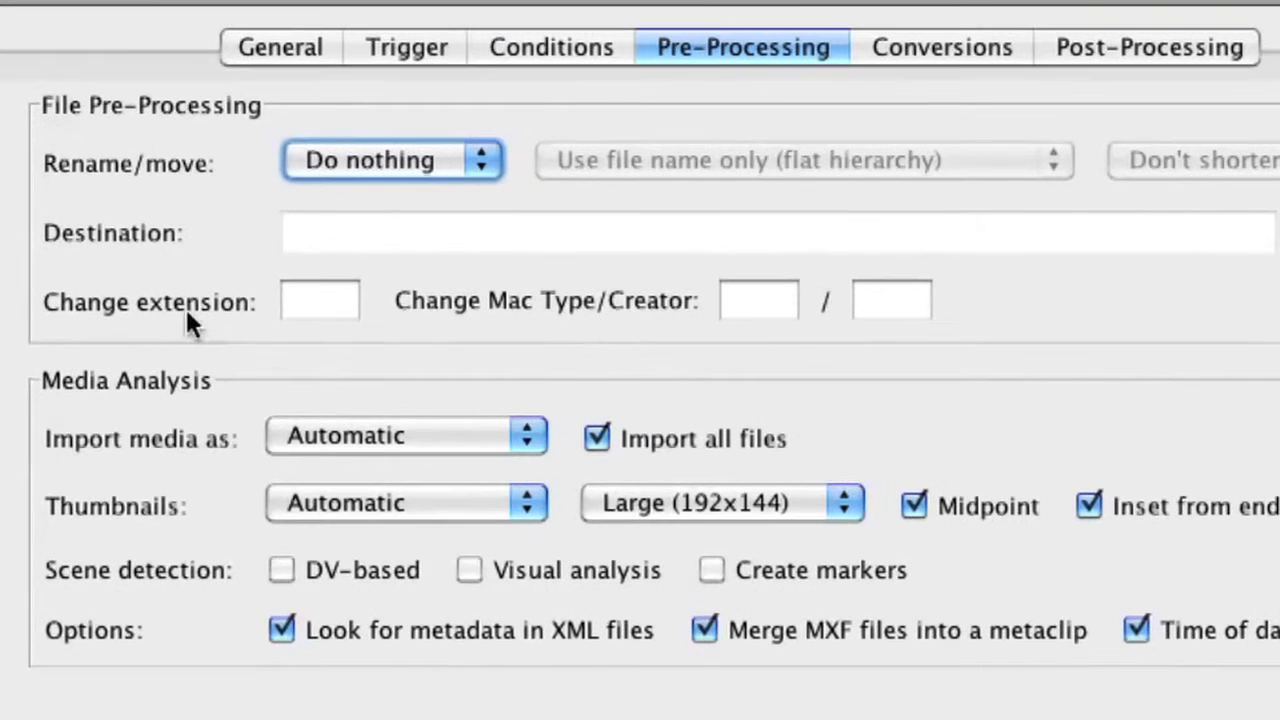
# Set Rename/move to Move file, with the Desktop Output Folder as destination
pyautogui.click(380, 160)
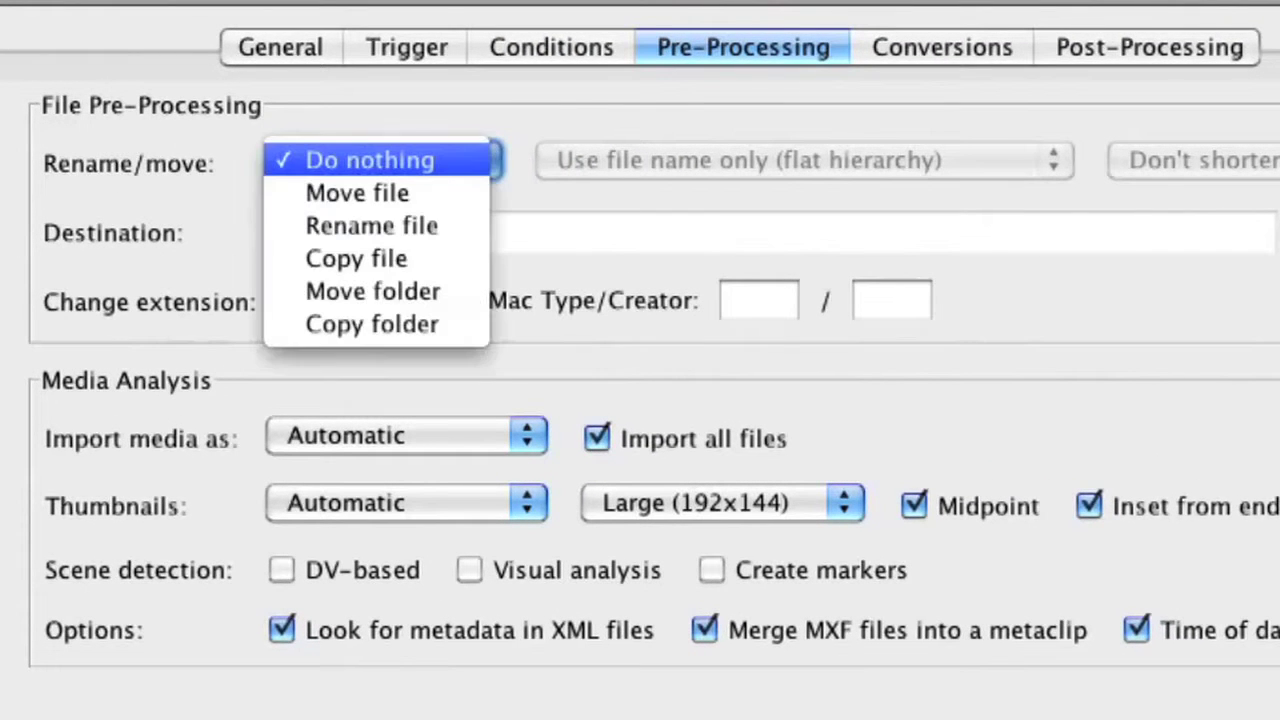
pyautogui.click(368, 194)
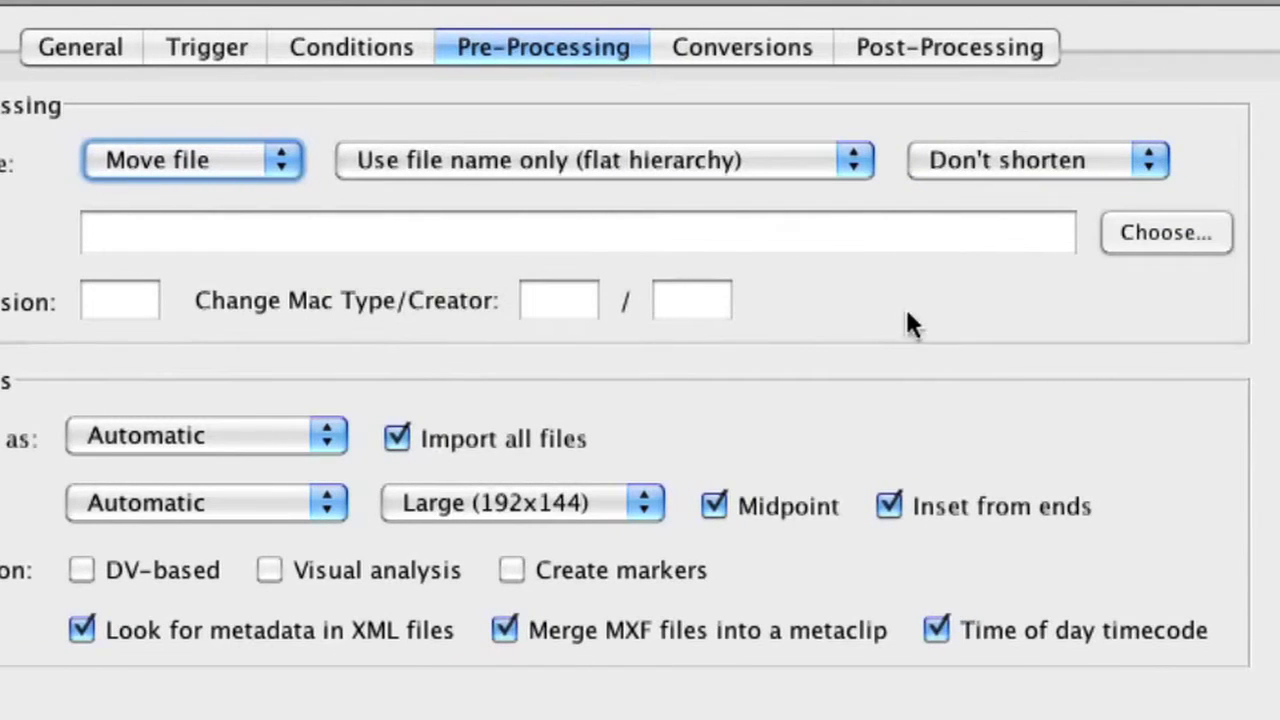
pyautogui.click(1160, 232)
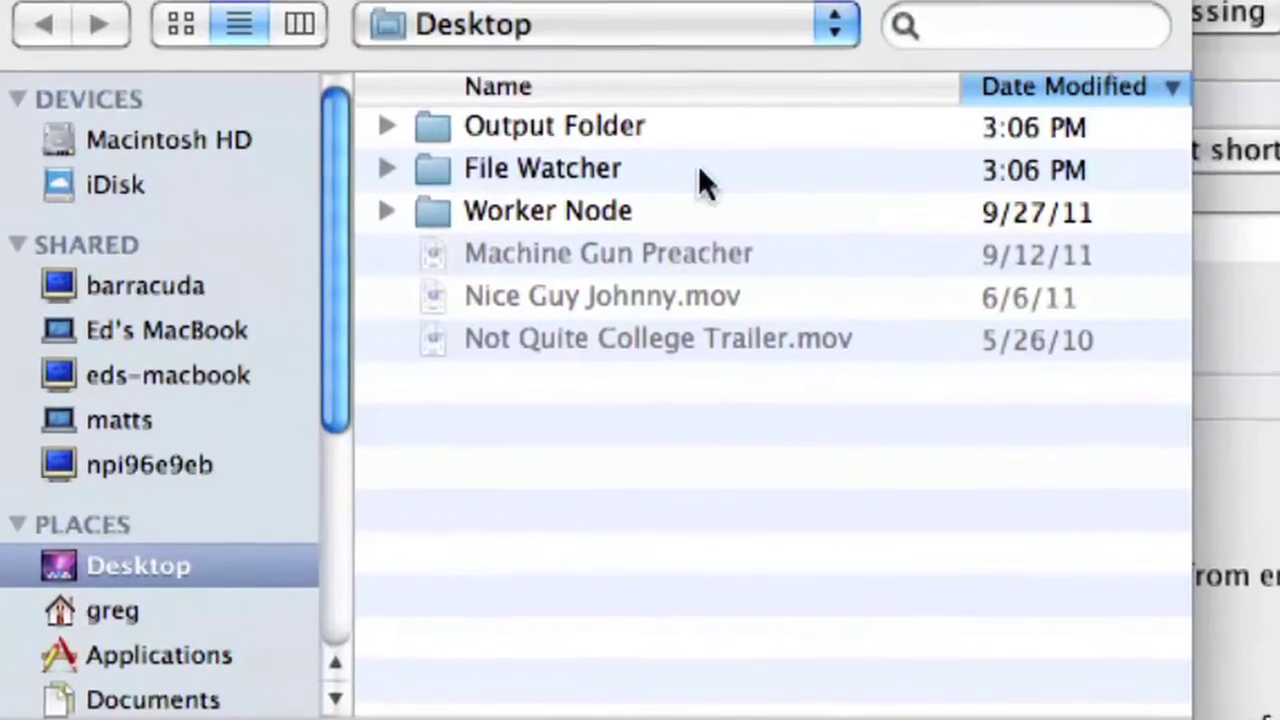
pyautogui.click(481, 130)
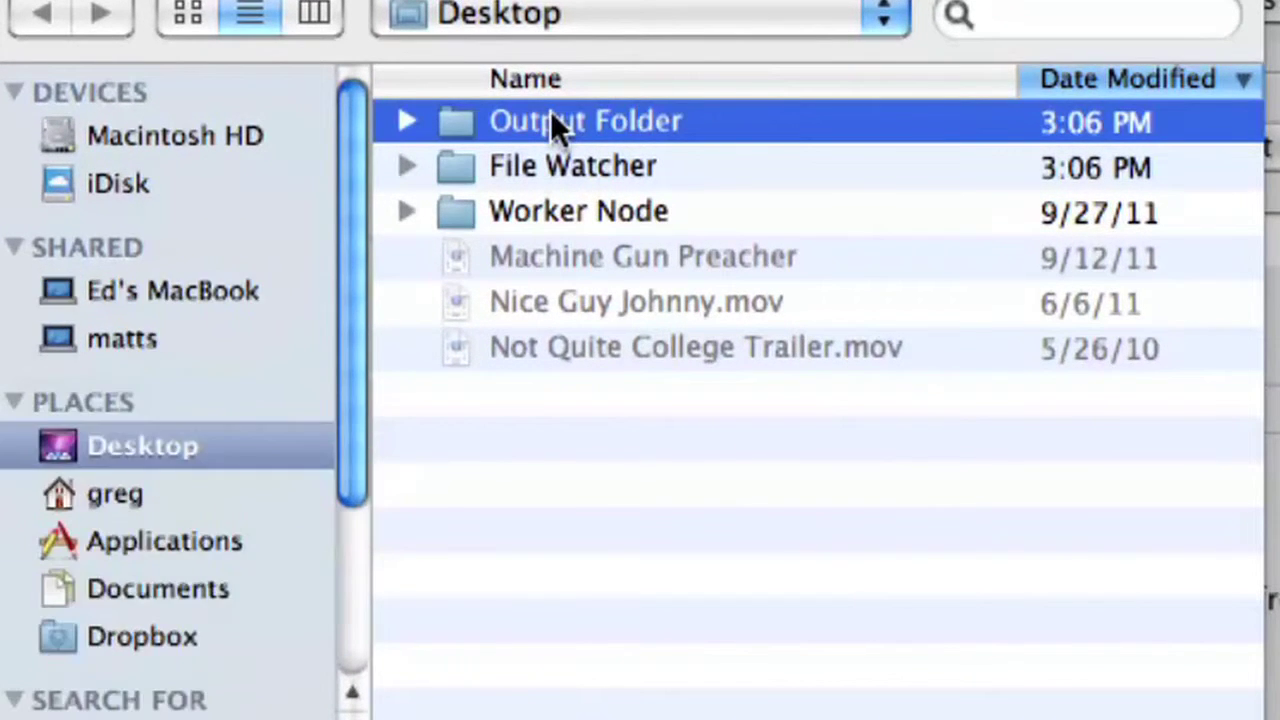
pyautogui.press('Return')
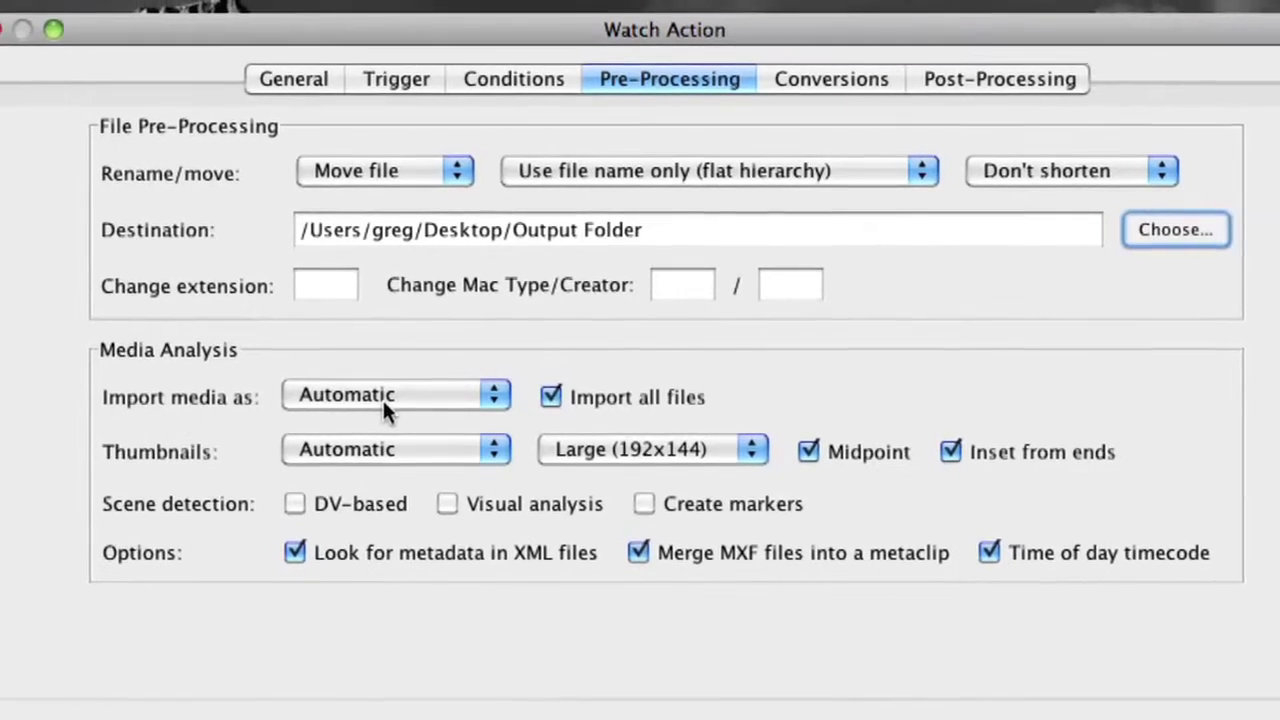
pyautogui.click(815, 87)
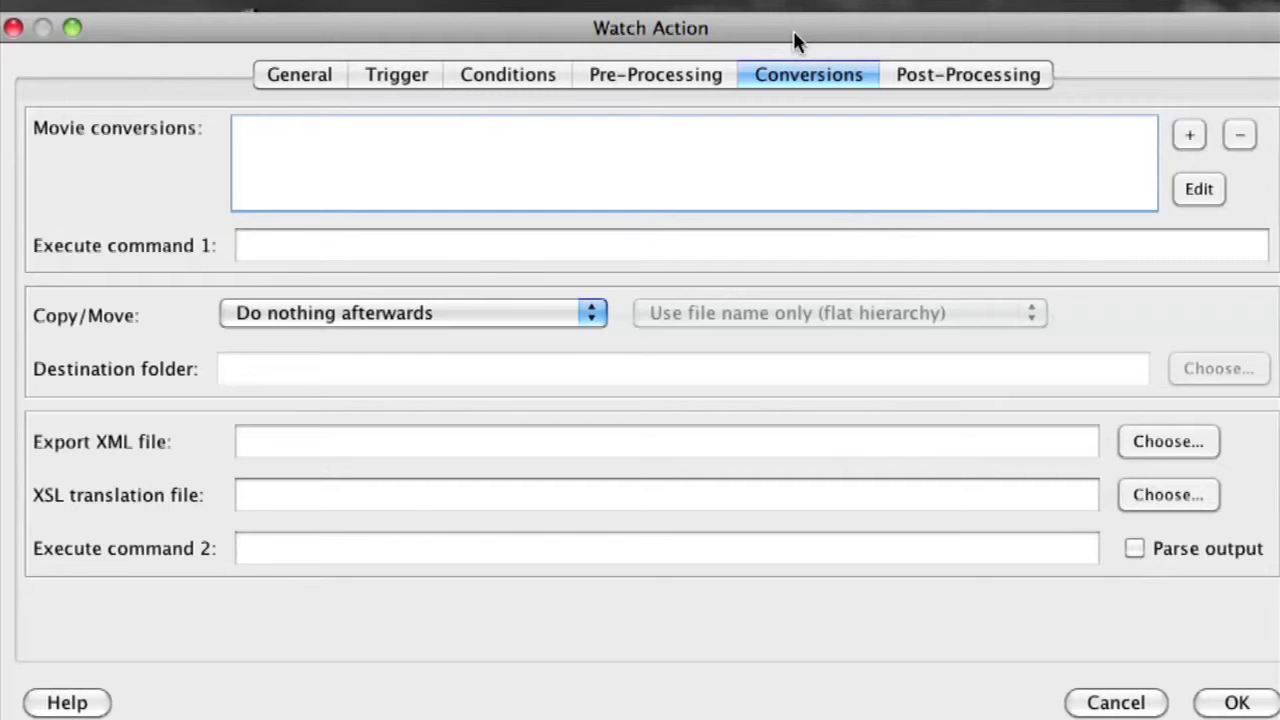
# Check Post-Processing, save Test 1 with OK, and apply the configuration
pyautogui.click(923, 68)
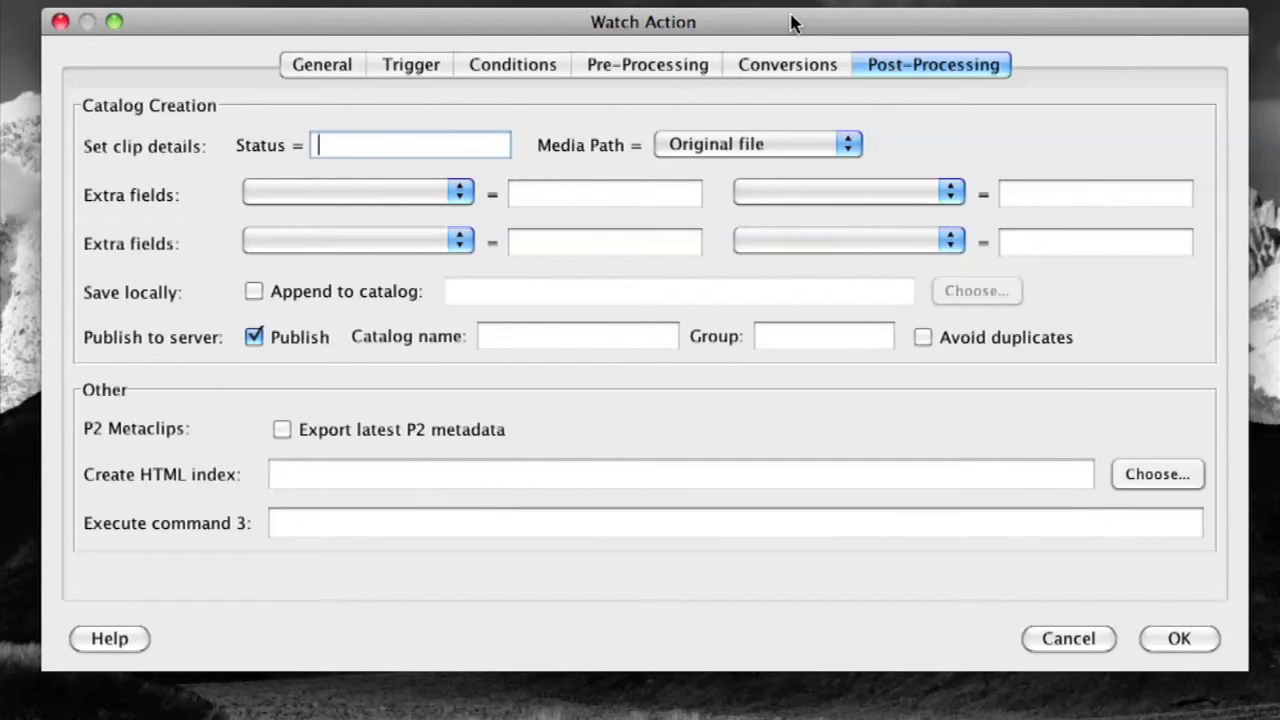
pyautogui.click(1179, 638)
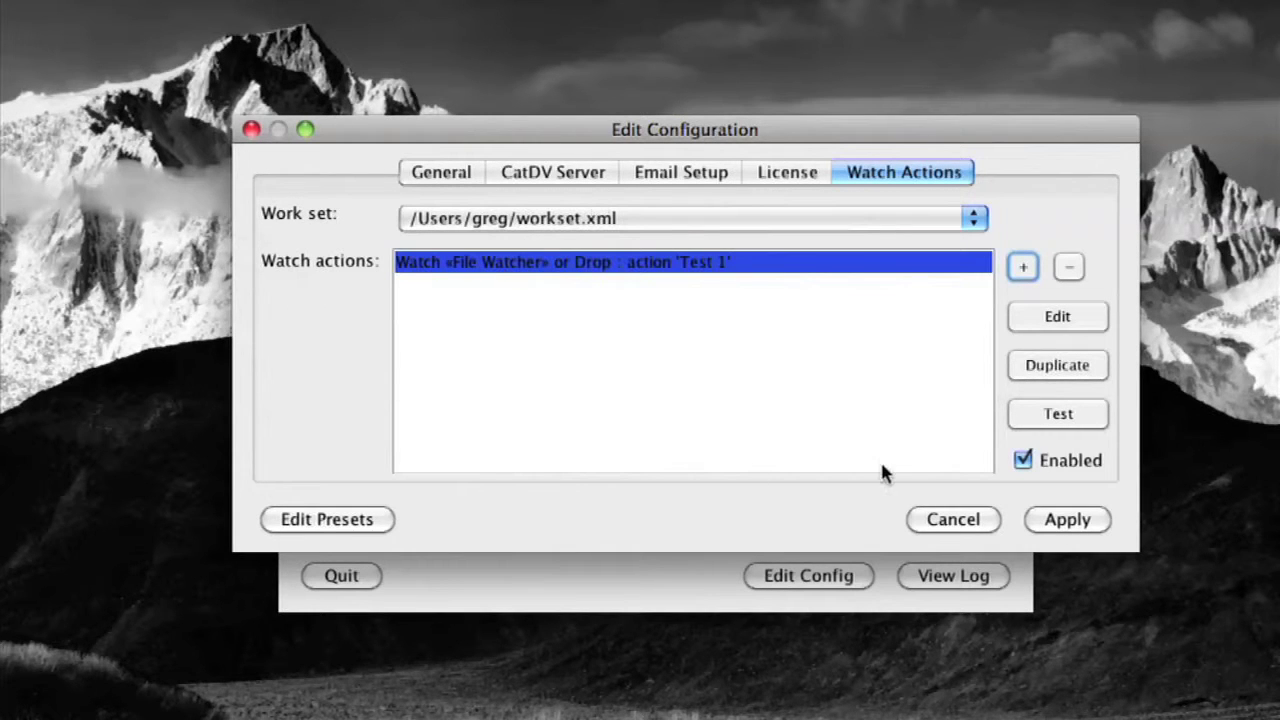
pyautogui.click(1068, 521)
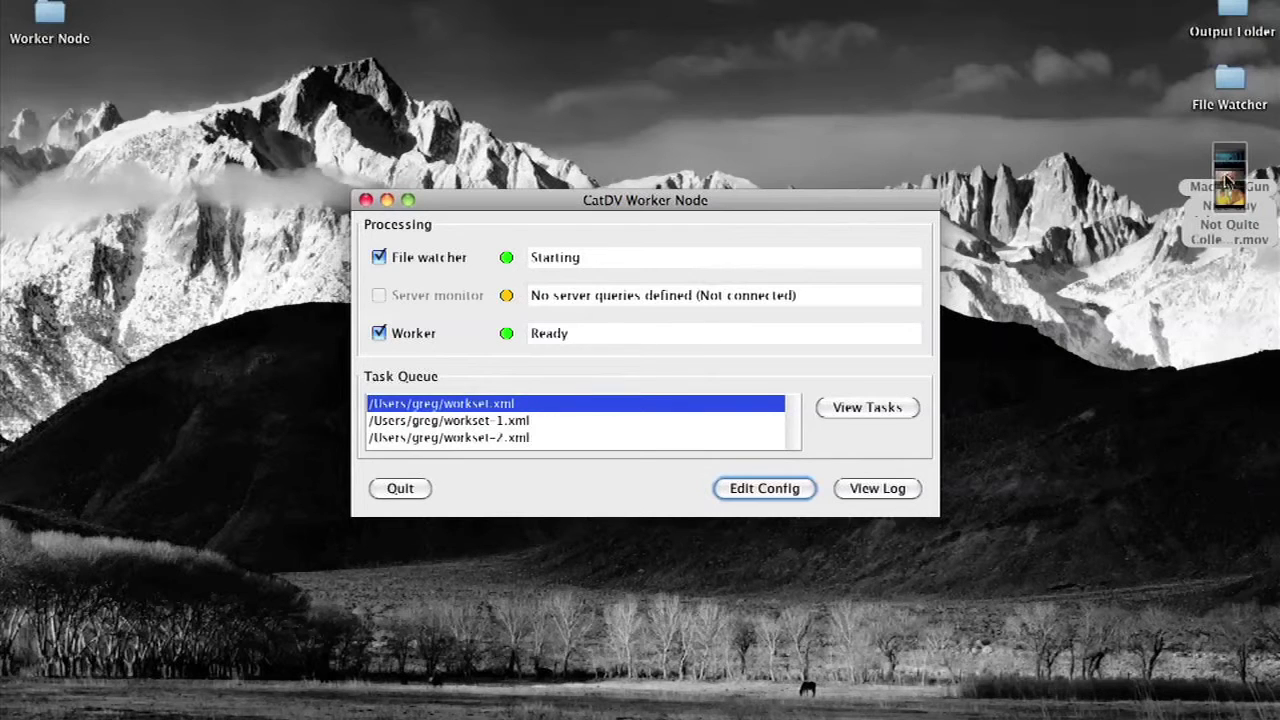
# Drop the three desktop .mov files into the File Watcher folder for processing
pyautogui.moveTo(1230, 180); pyautogui.dragTo(1232, 90)
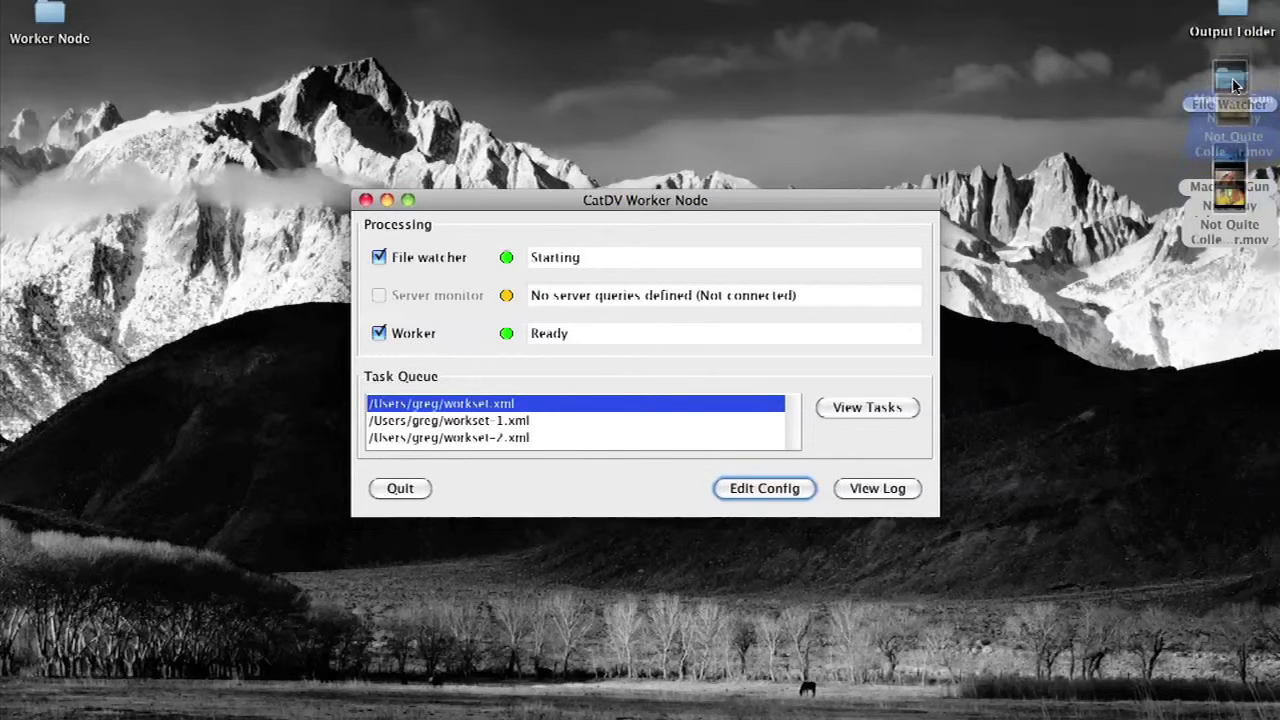
pyautogui.moveTo(1232, 90); pyautogui.dragTo(871, 263)
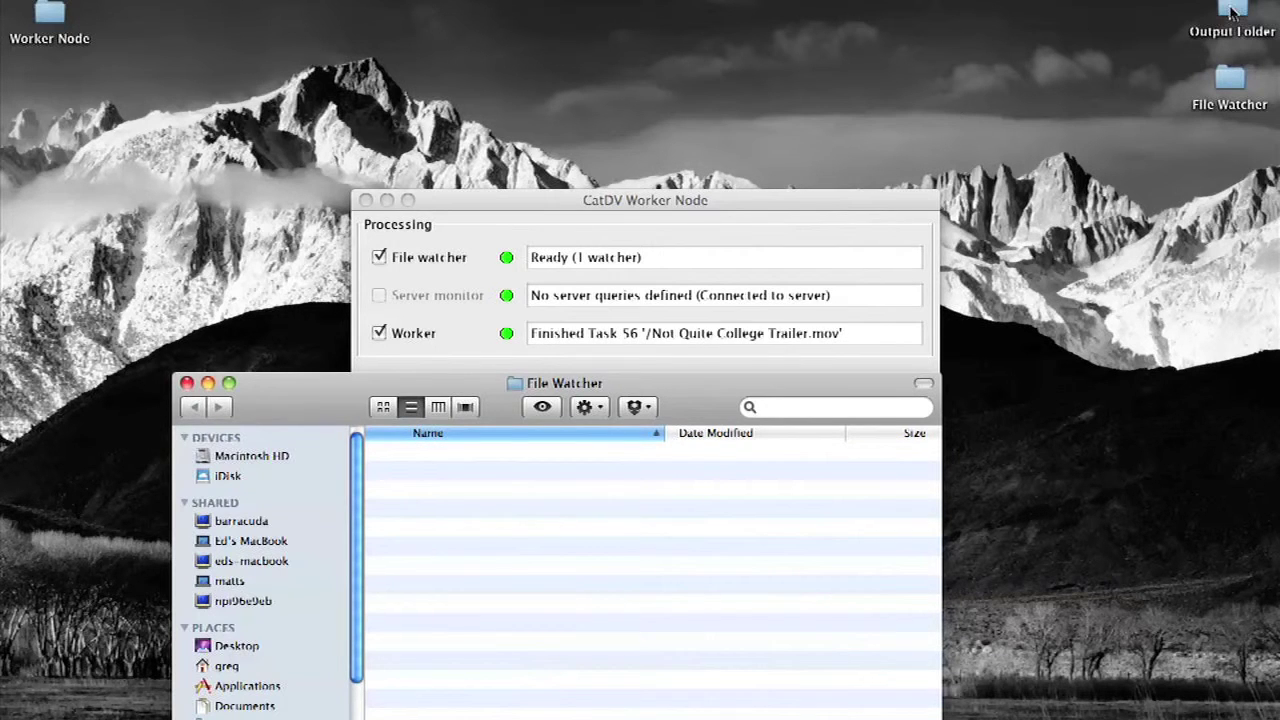
pyautogui.click(1233, 12)
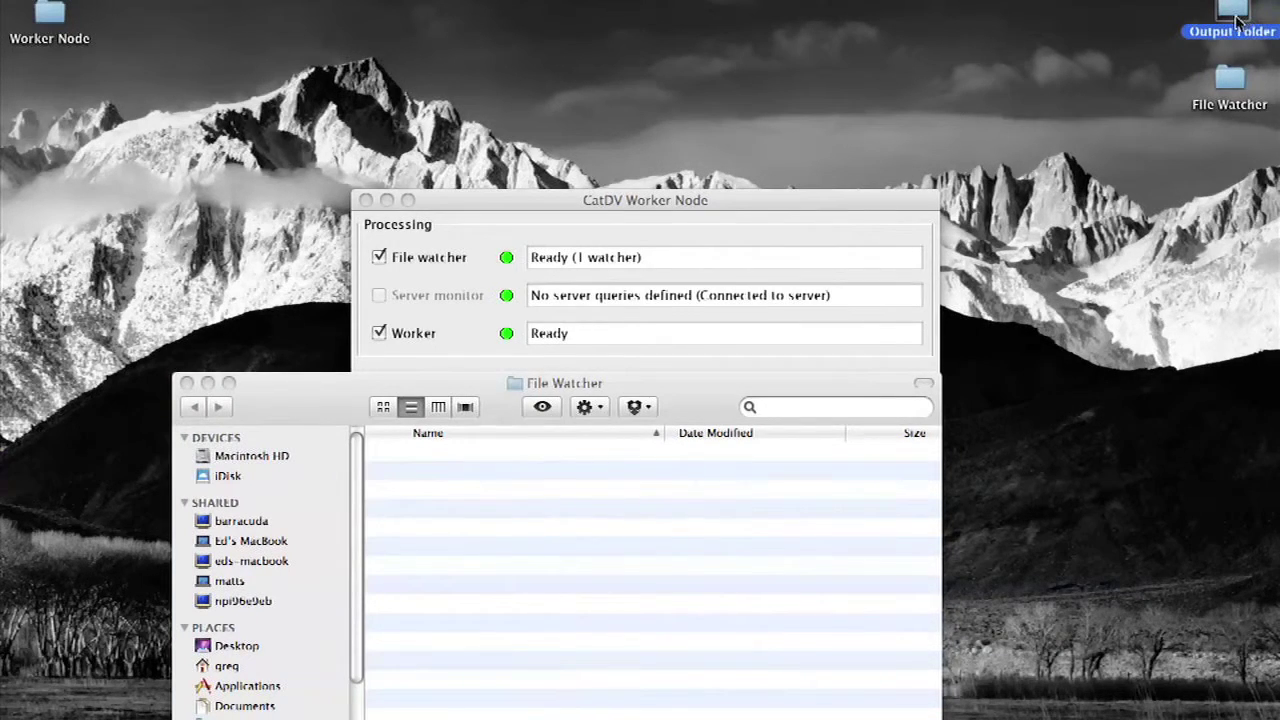
# Open Output Folder and place its window over File Watcher, showing the three movies
pyautogui.doubleClick(1236, 14)
pyautogui.moveTo(662, 40); pyautogui.dragTo(724, 264)
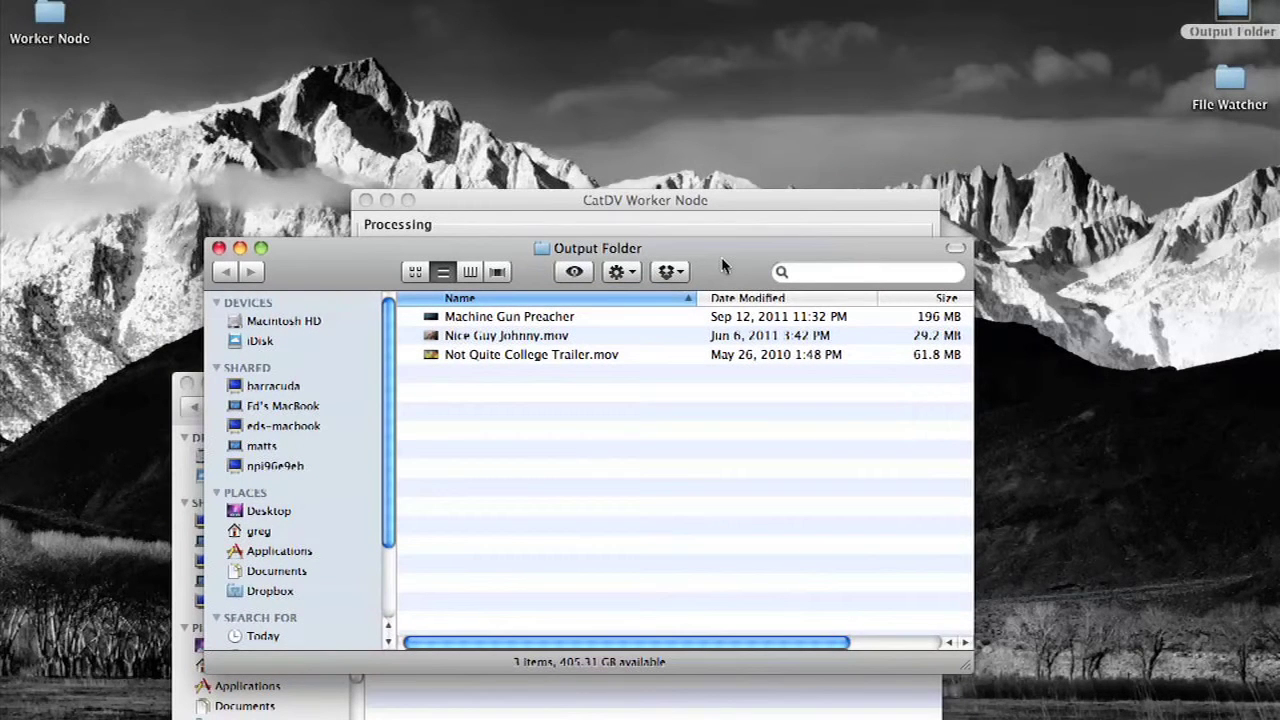